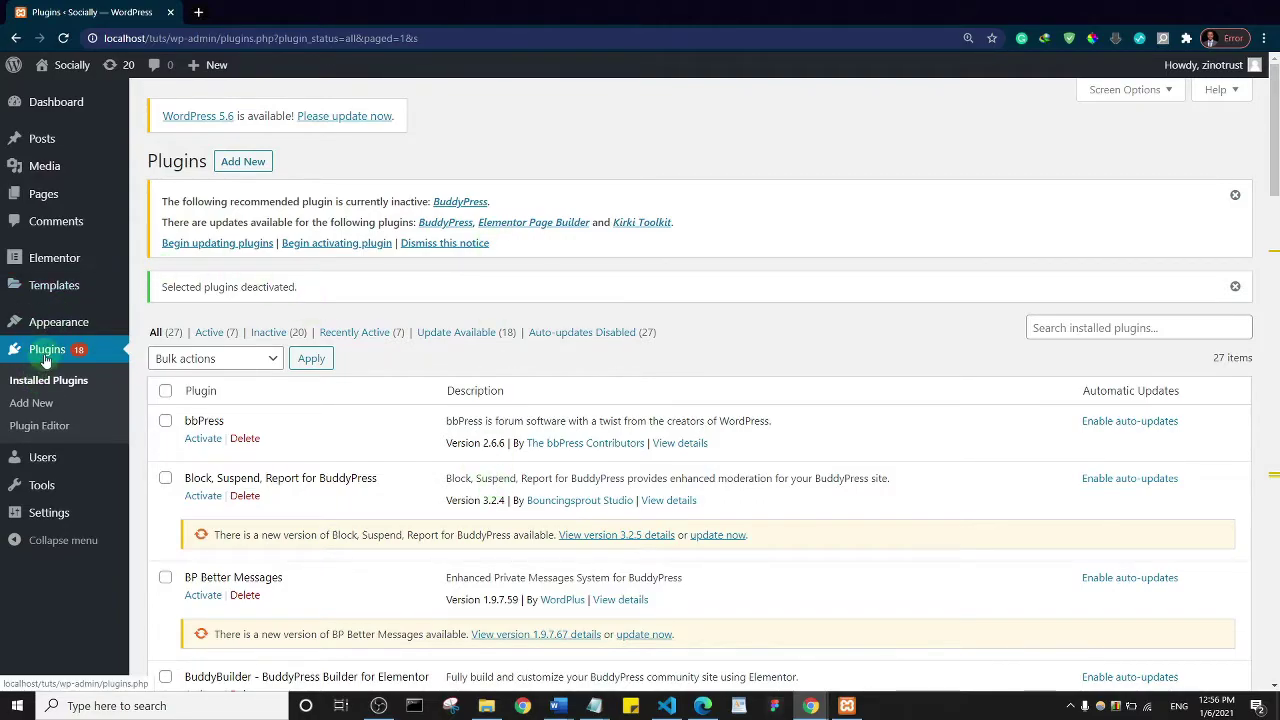
On Add Plugins, search the plugin directory for 'disable admi'
click(35, 406)
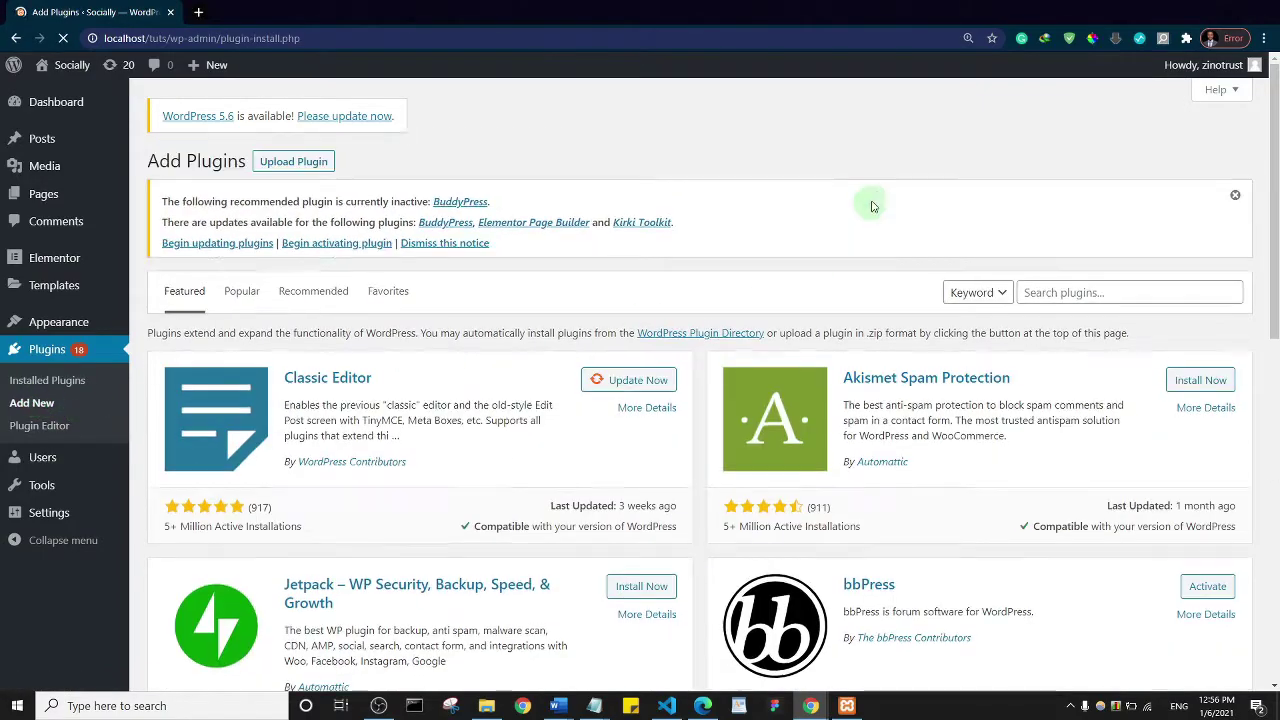
scroll(1020, 293, down, 10)
scroll(1020, 293, up, 10)
click(1050, 292)
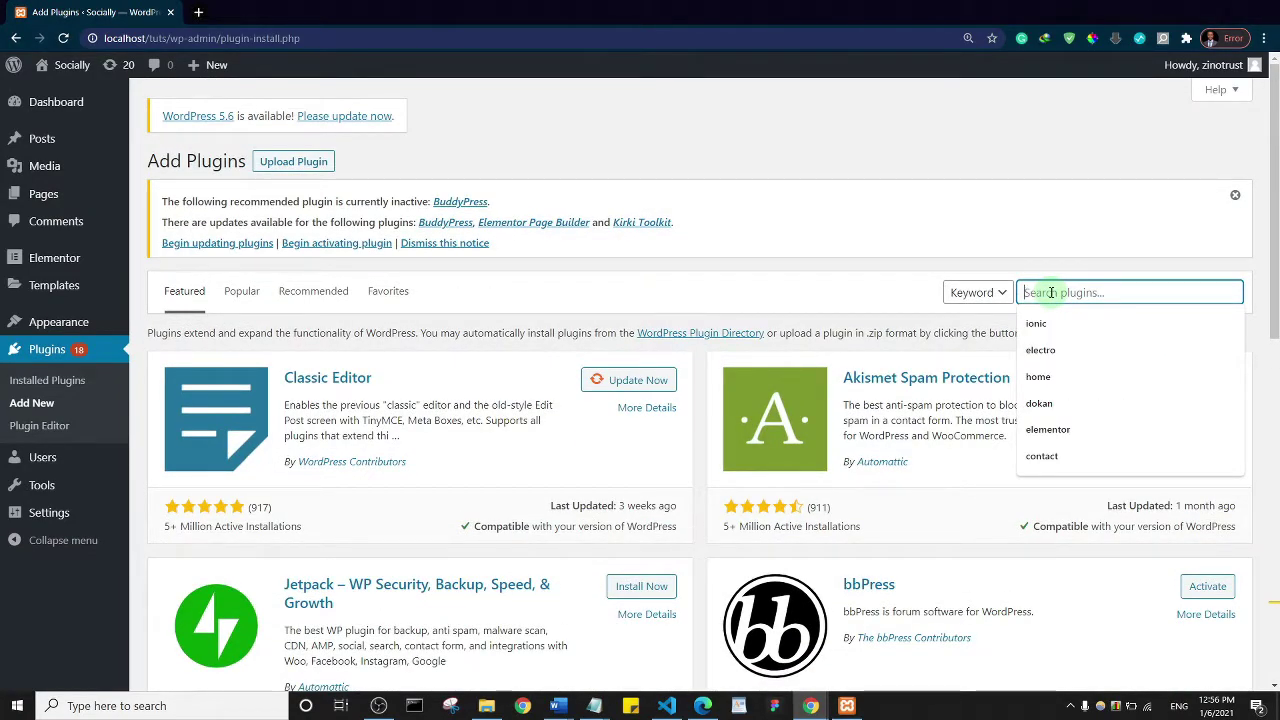
text(d)
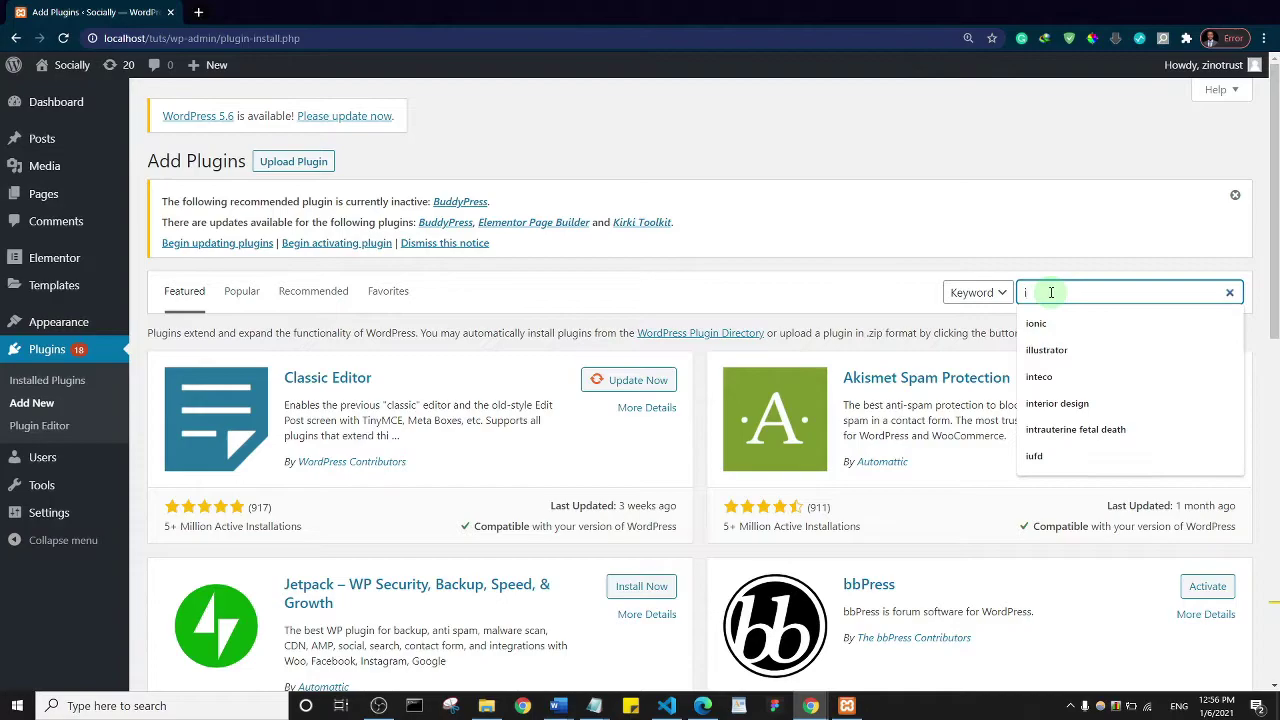
text(isab)
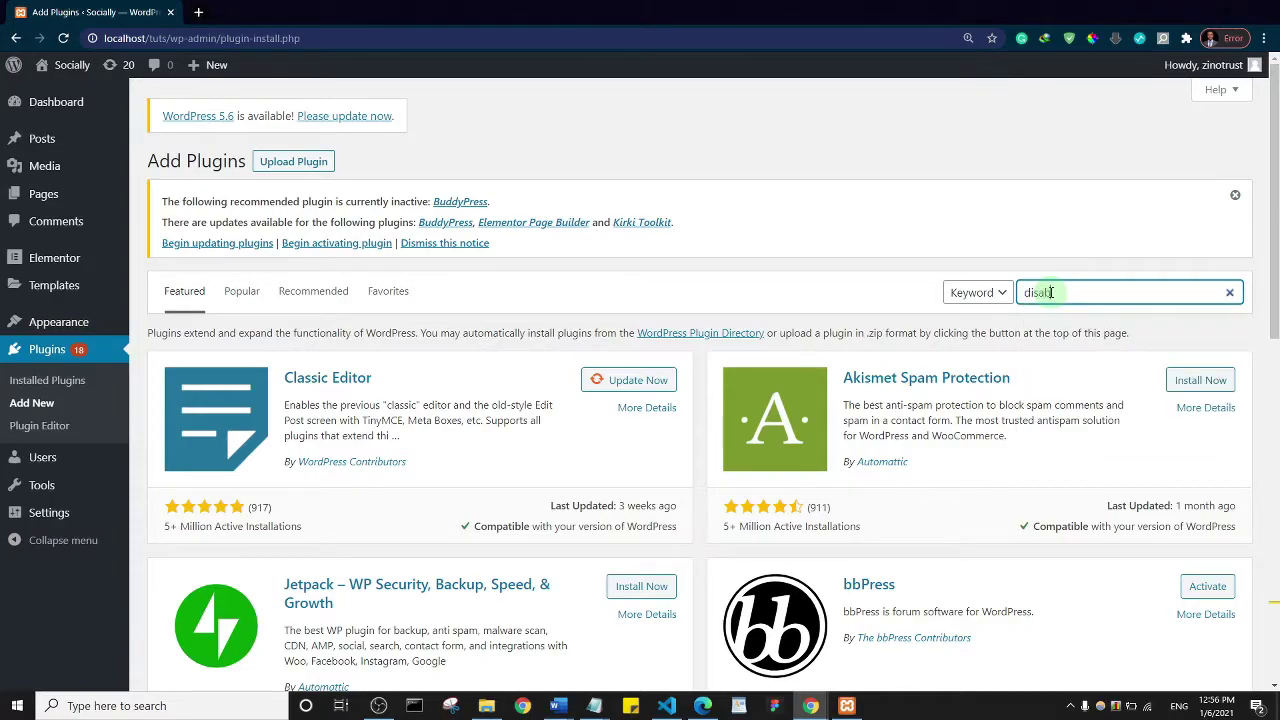
text(le admin notices)
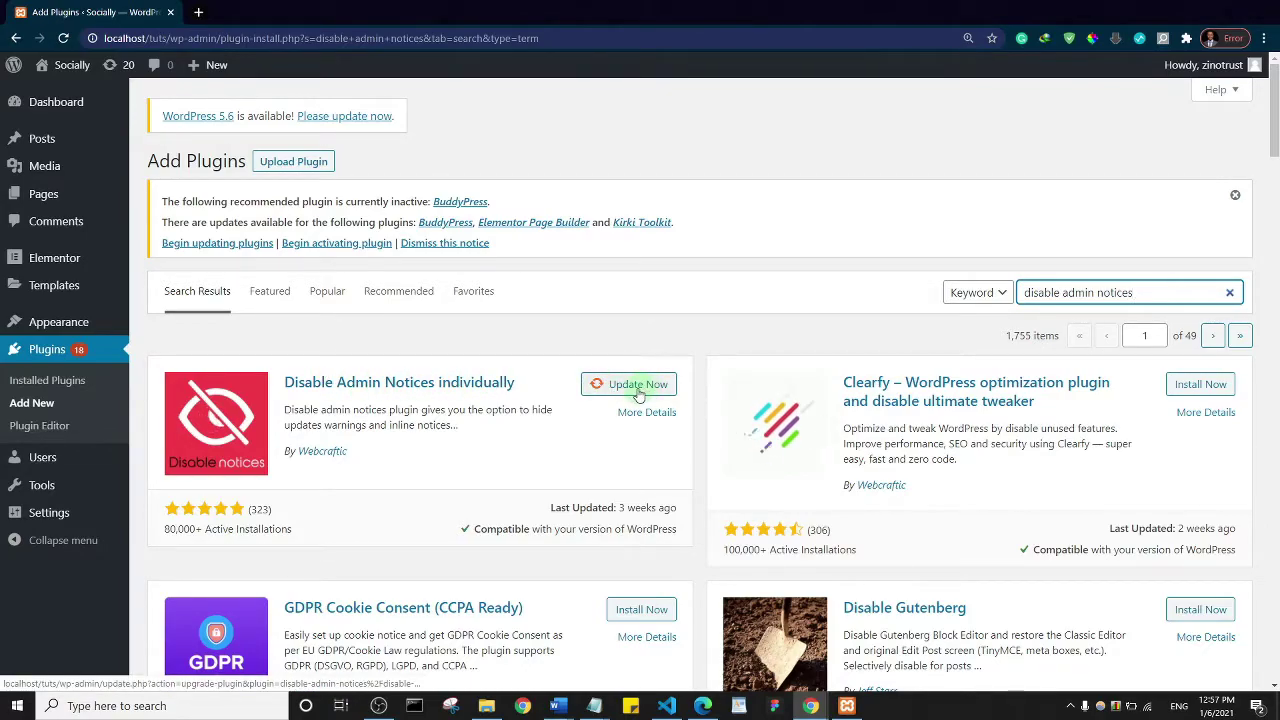
Update Disable Admin Notices individually, then activate it from the Installed Plugins list
click(595, 388)
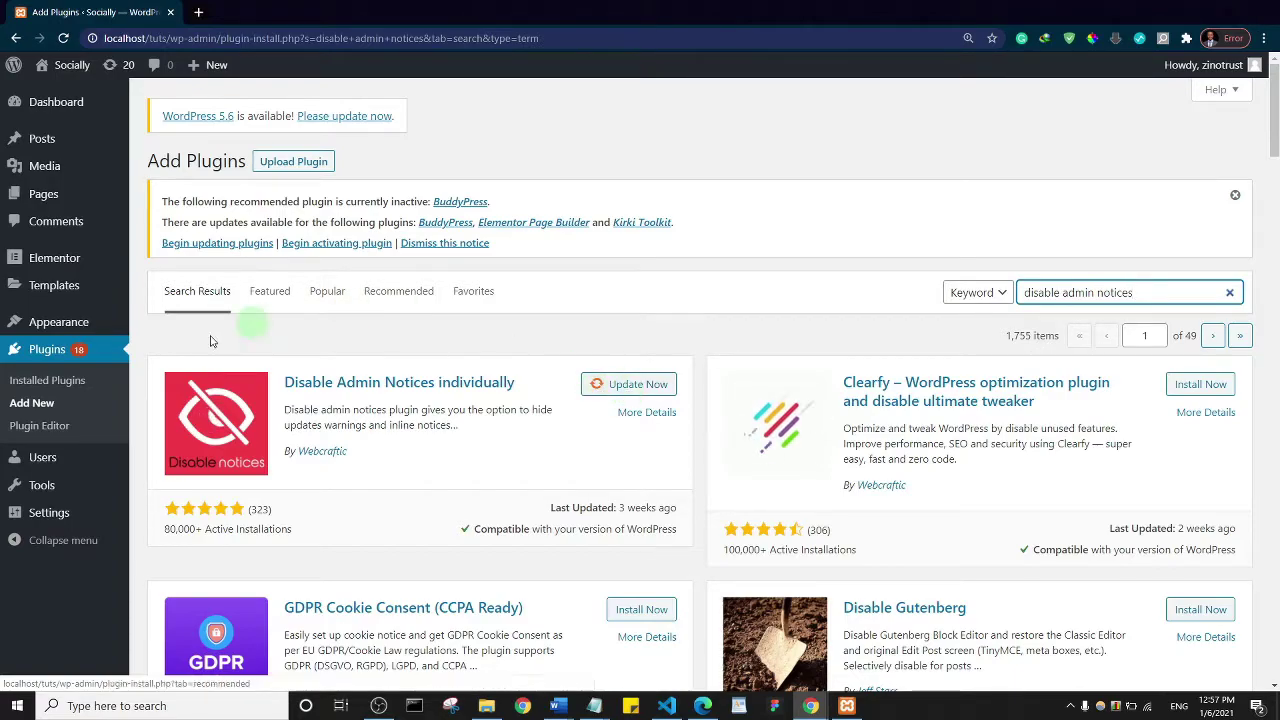
click(68, 389)
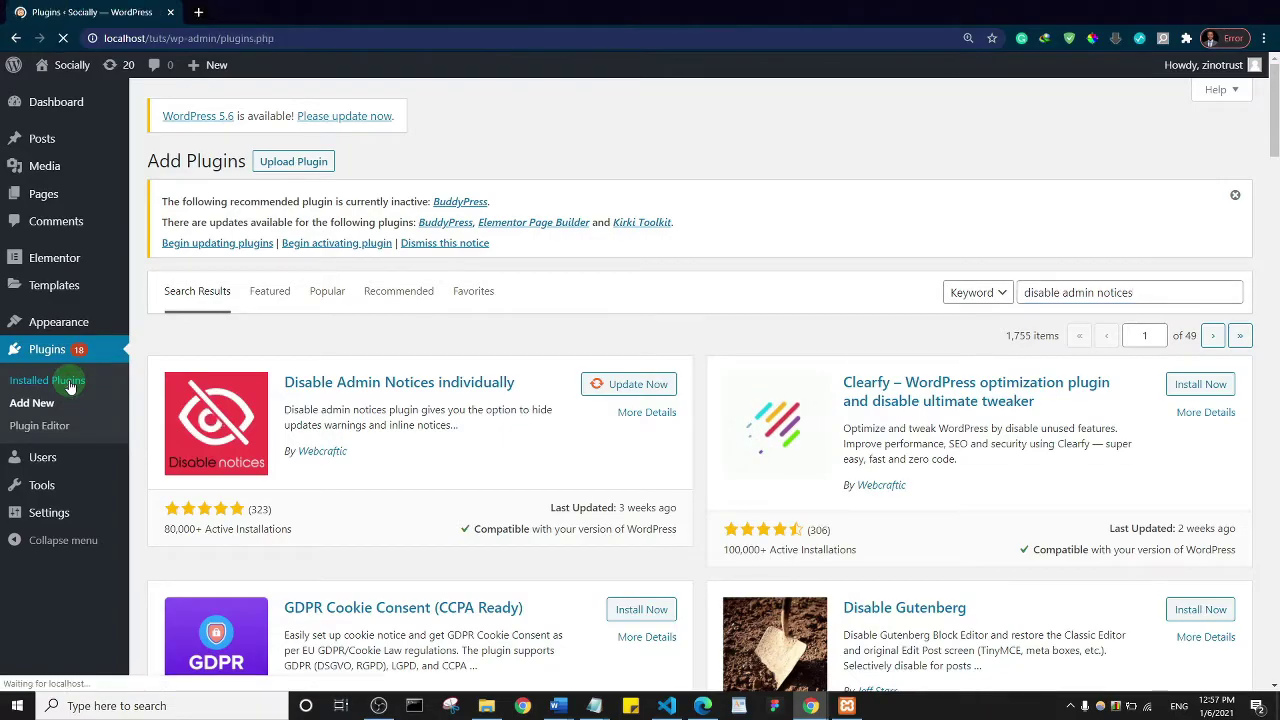
scroll(423, 406, down, 5)
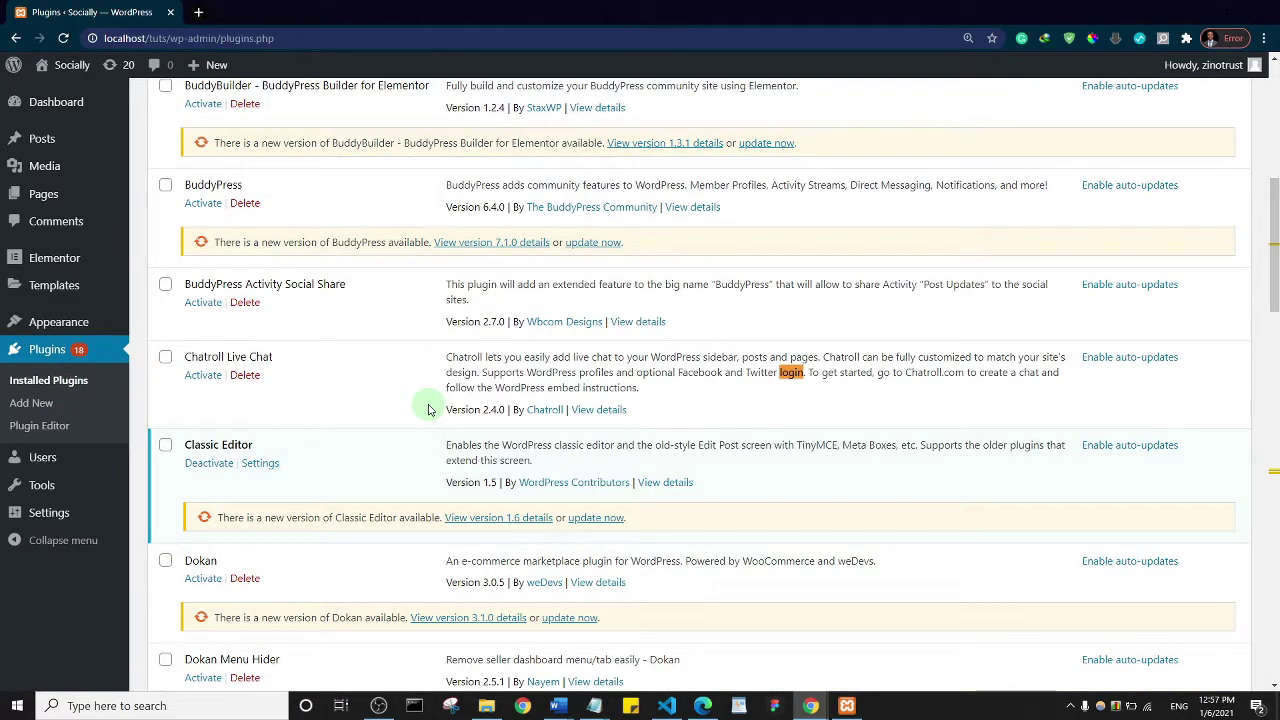
scroll(428, 409, down, 15)
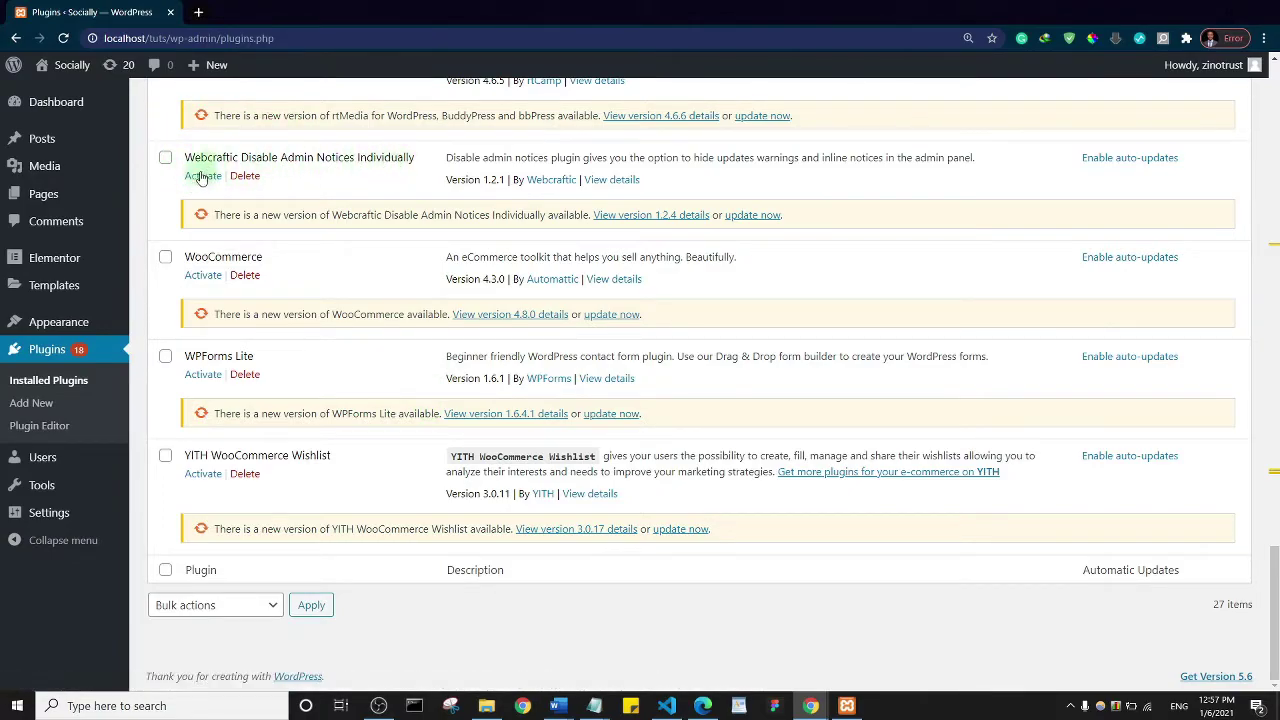
click(202, 177)
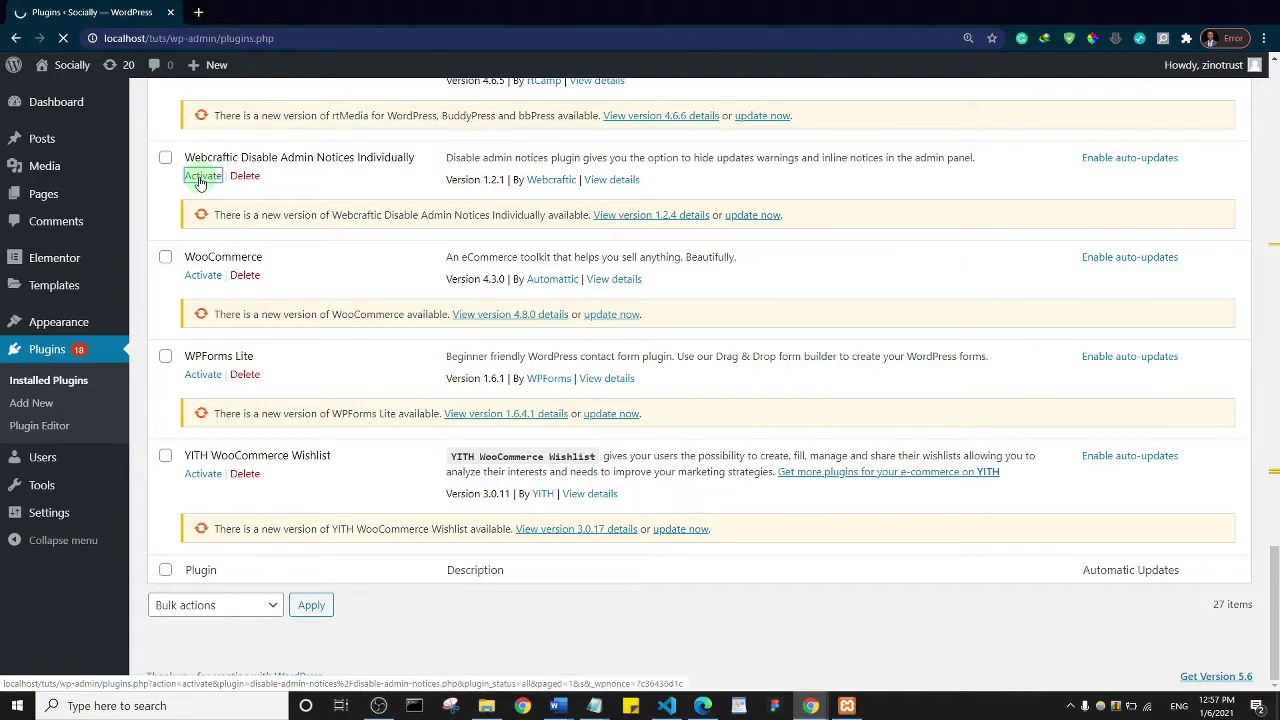
scroll(663, 348, down, 4)
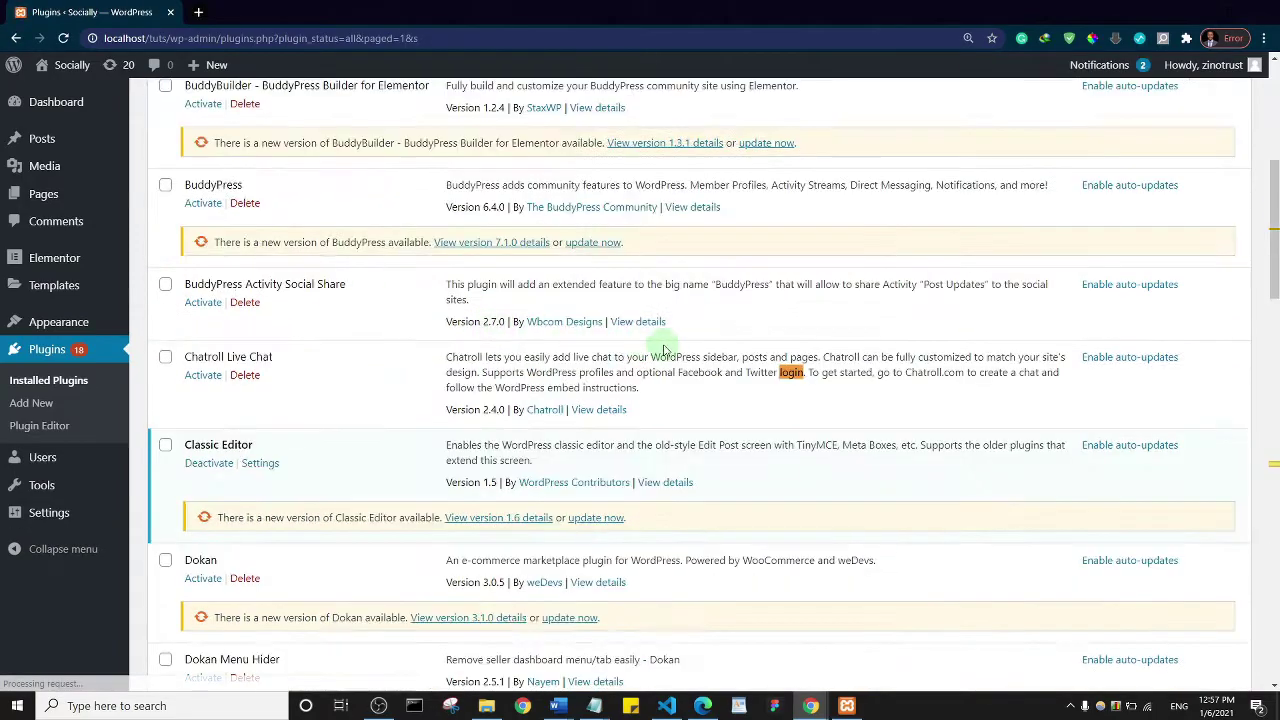
scroll(632, 407, up, 5)
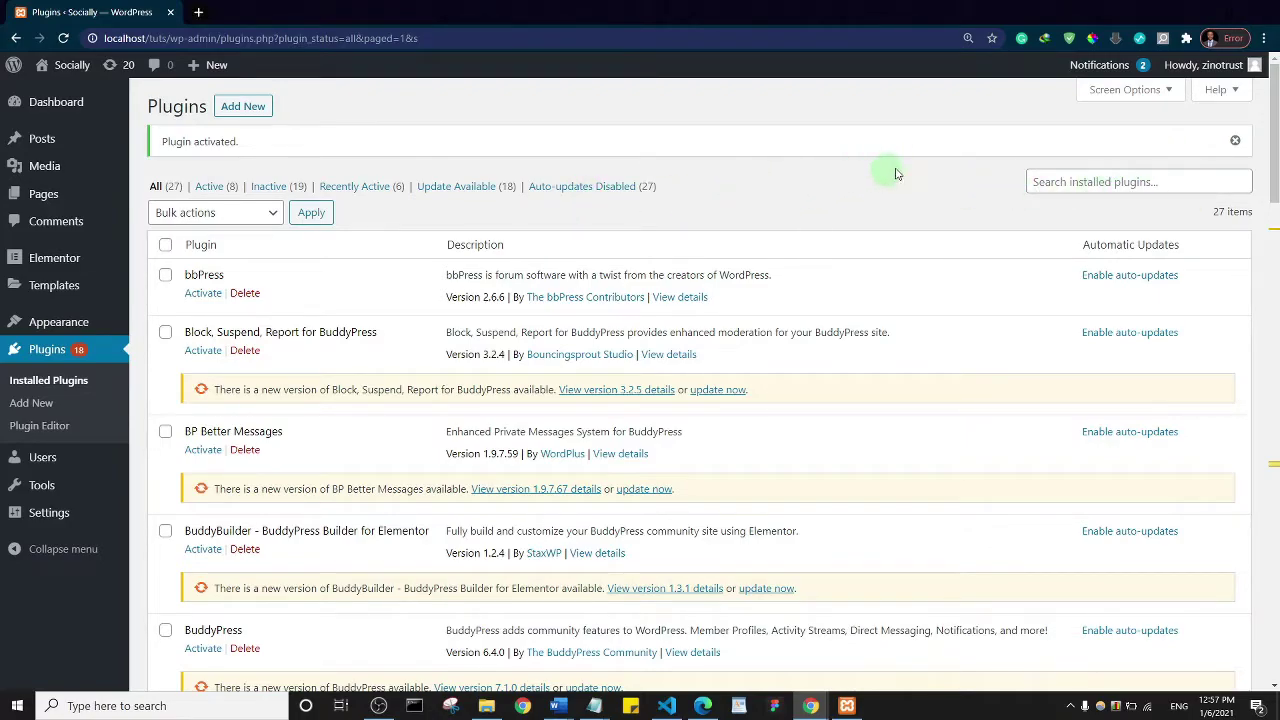
Clear the Elementor Pro and remaining notifications, reload Plugins, and go to the Dashboard
mouse_move(1101, 68)
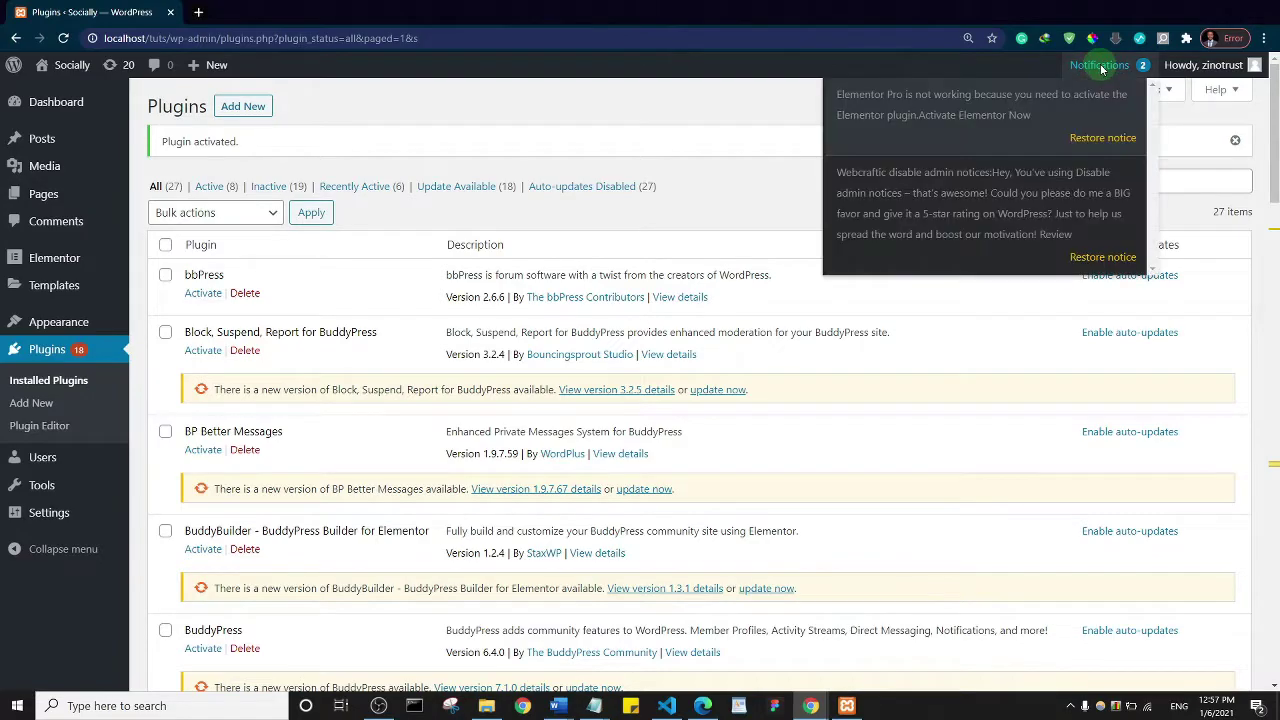
click(1101, 137)
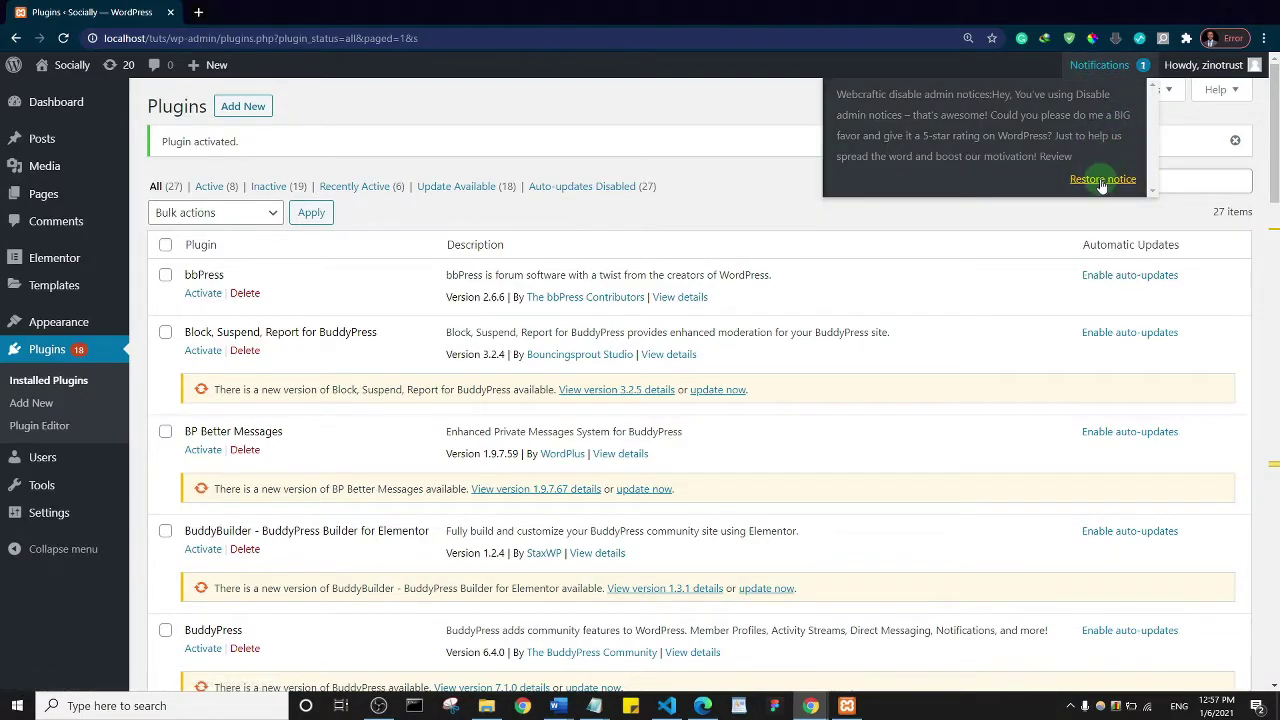
click(1101, 179)
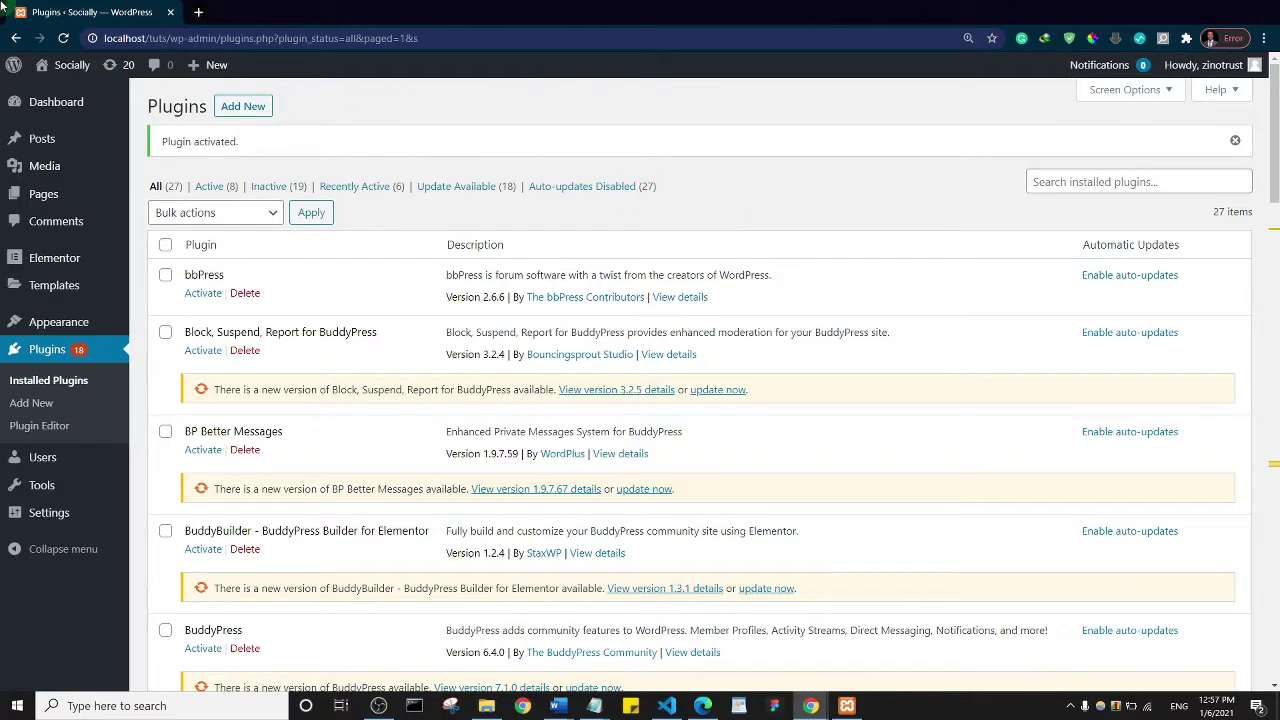
click(63, 38)
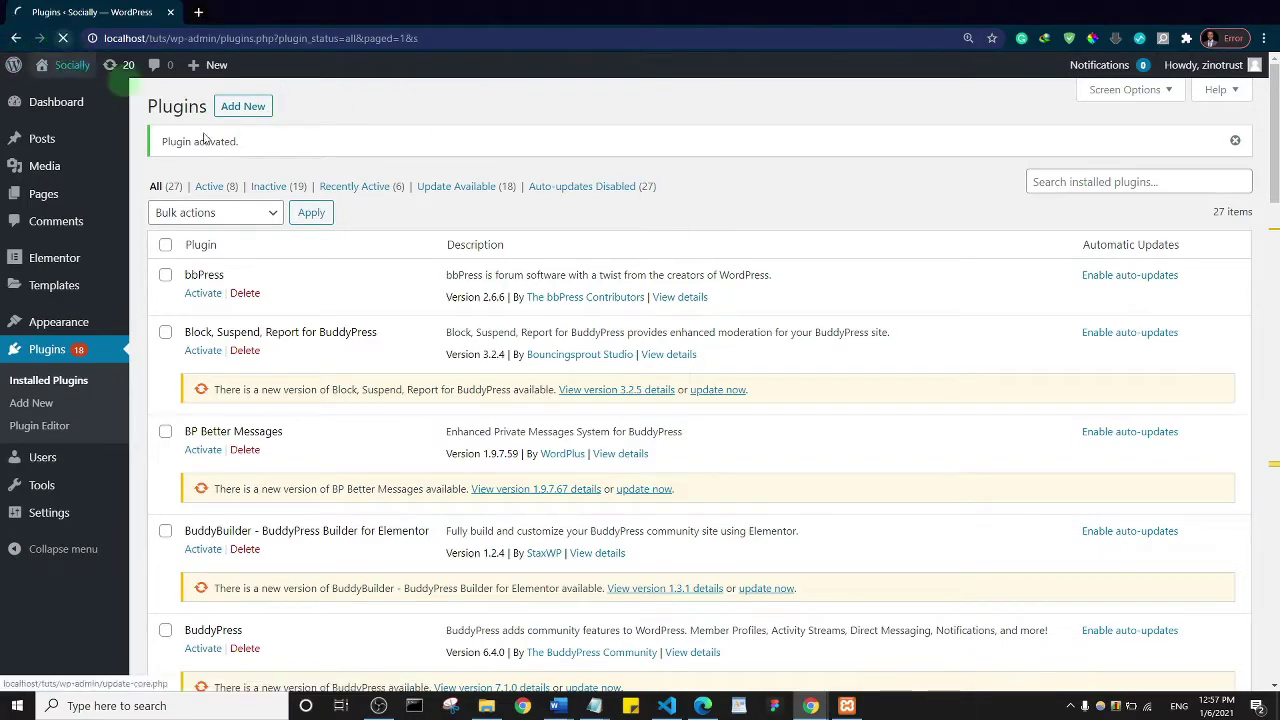
scroll(406, 165, down, 5)
scroll(406, 170, up, 4)
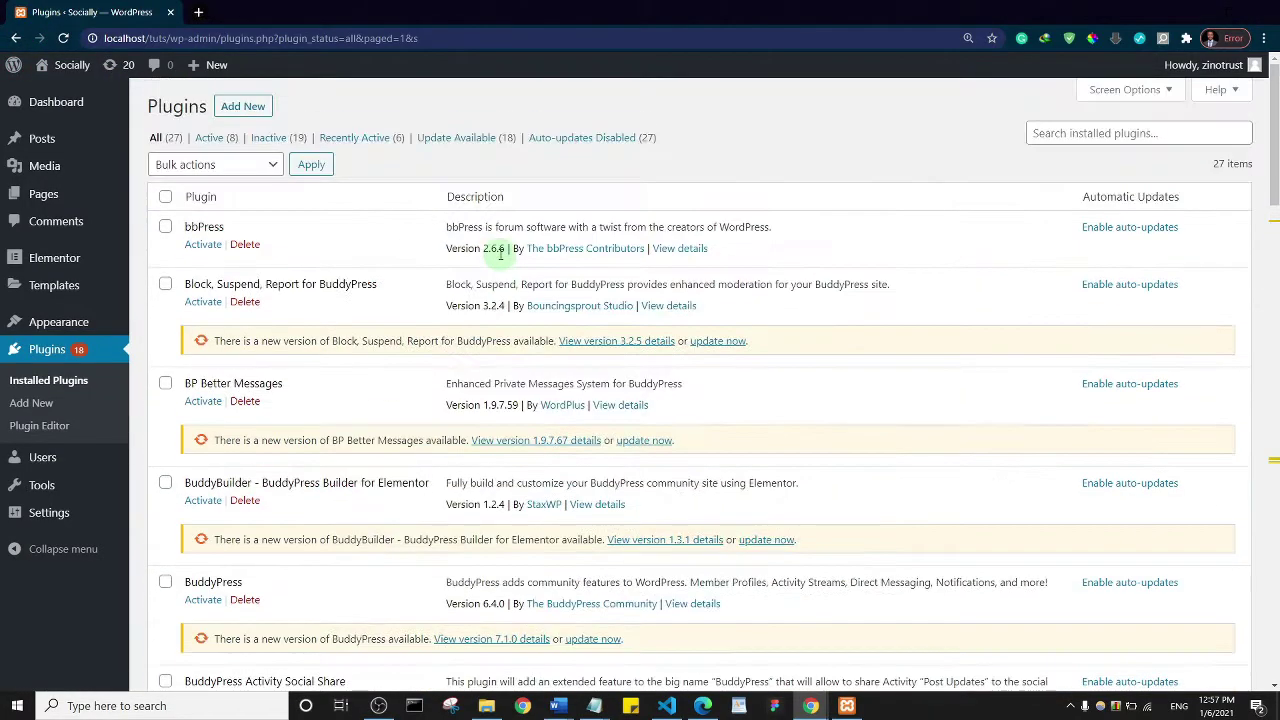
click(57, 103)
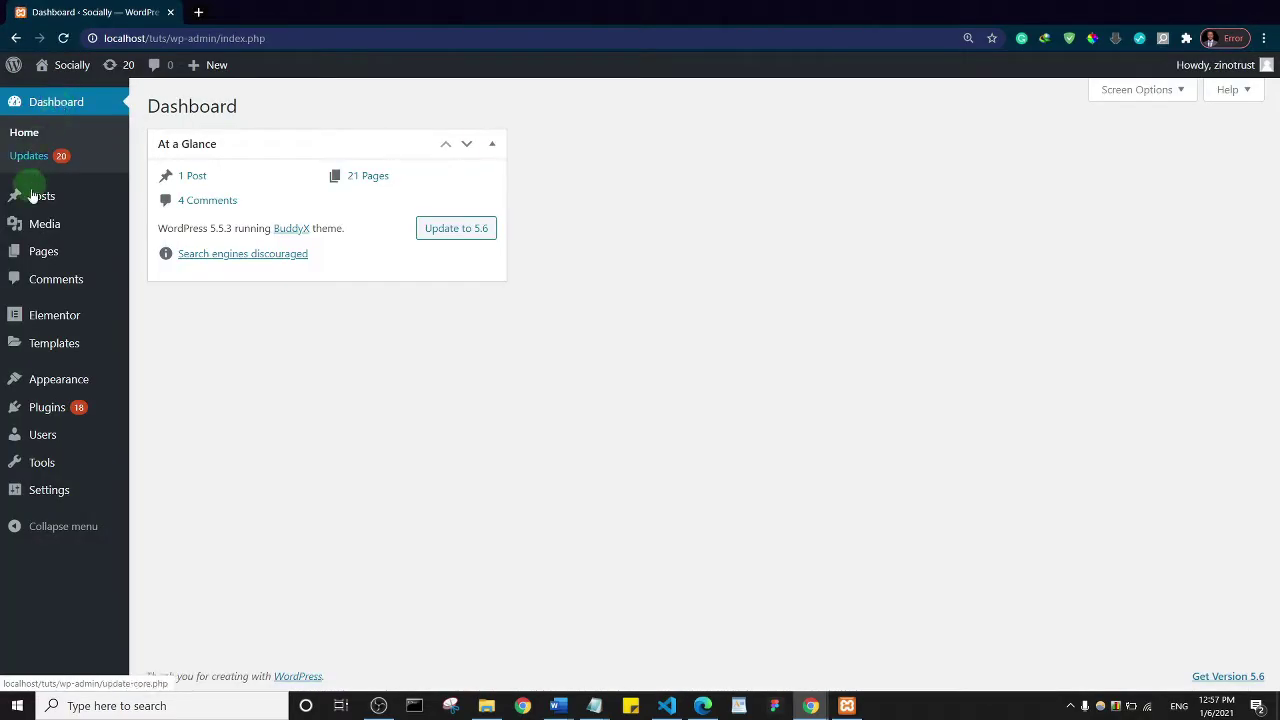
Activate BuddyBuilder in Installed Plugins, leaving 9 plugins active and 18 inactive
click(66, 409)
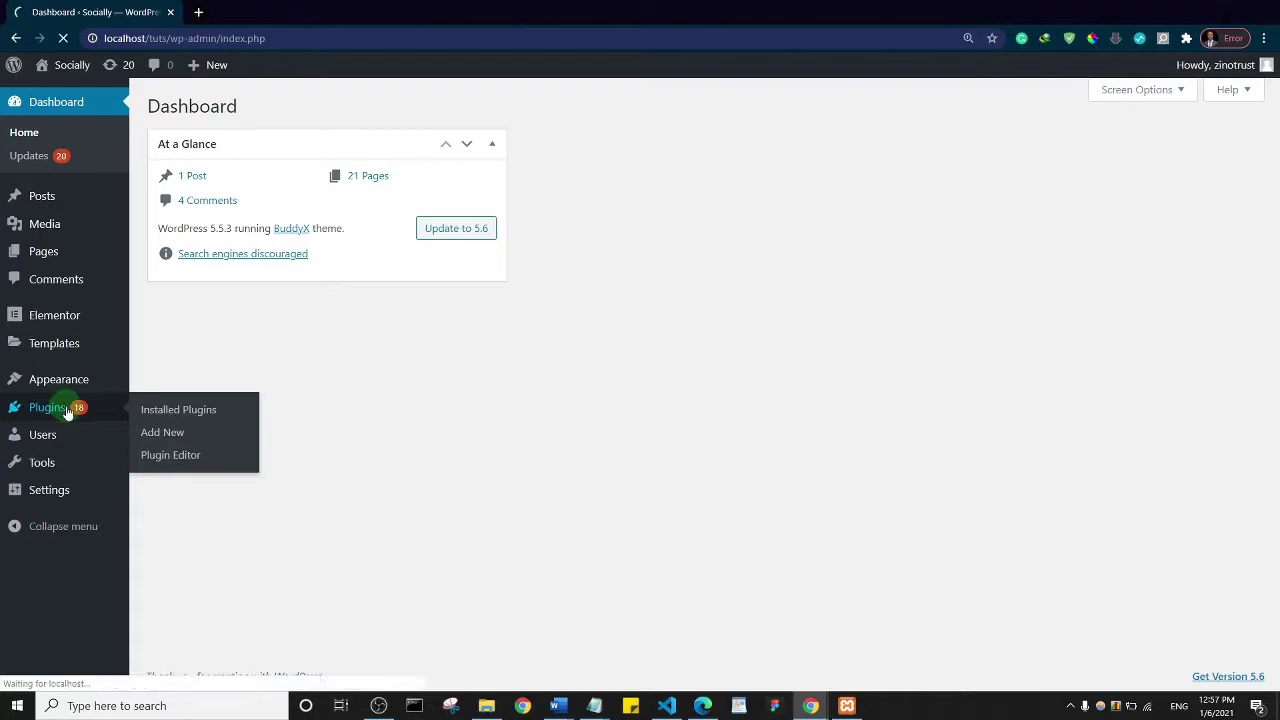
scroll(640, 400, down, 4)
scroll(731, 351, up, 4)
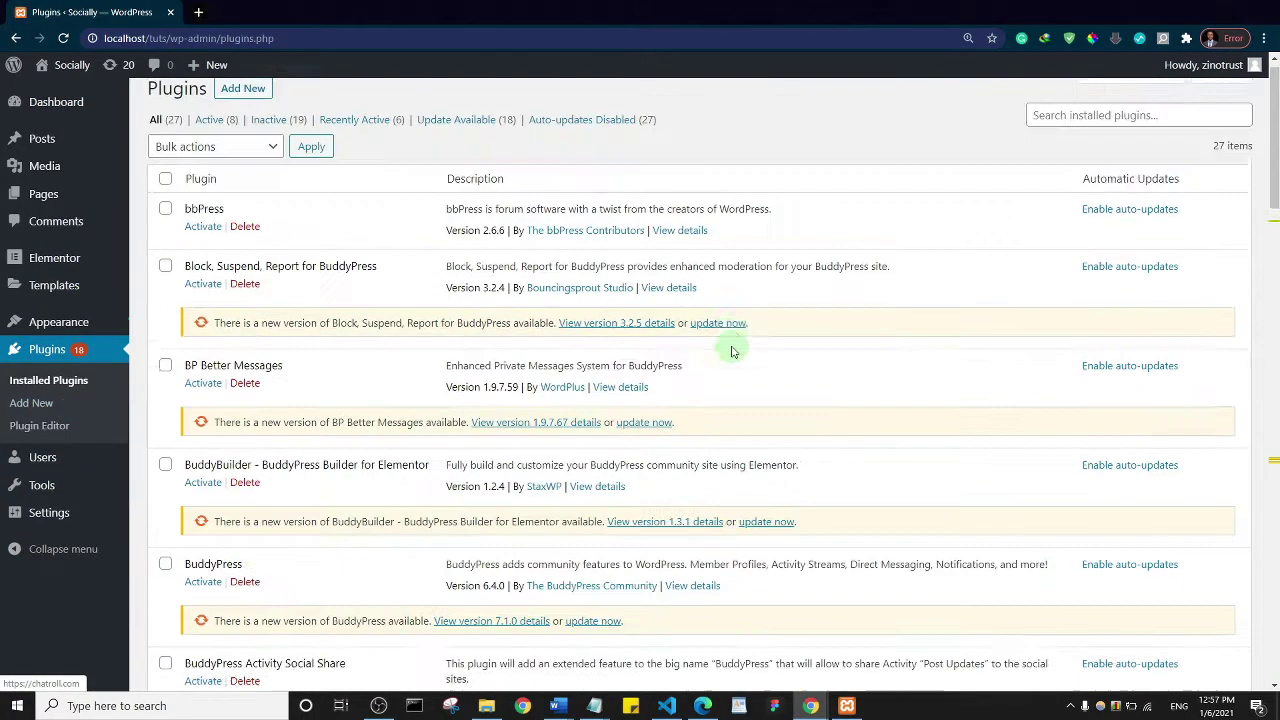
scroll(731, 351, up, 1)
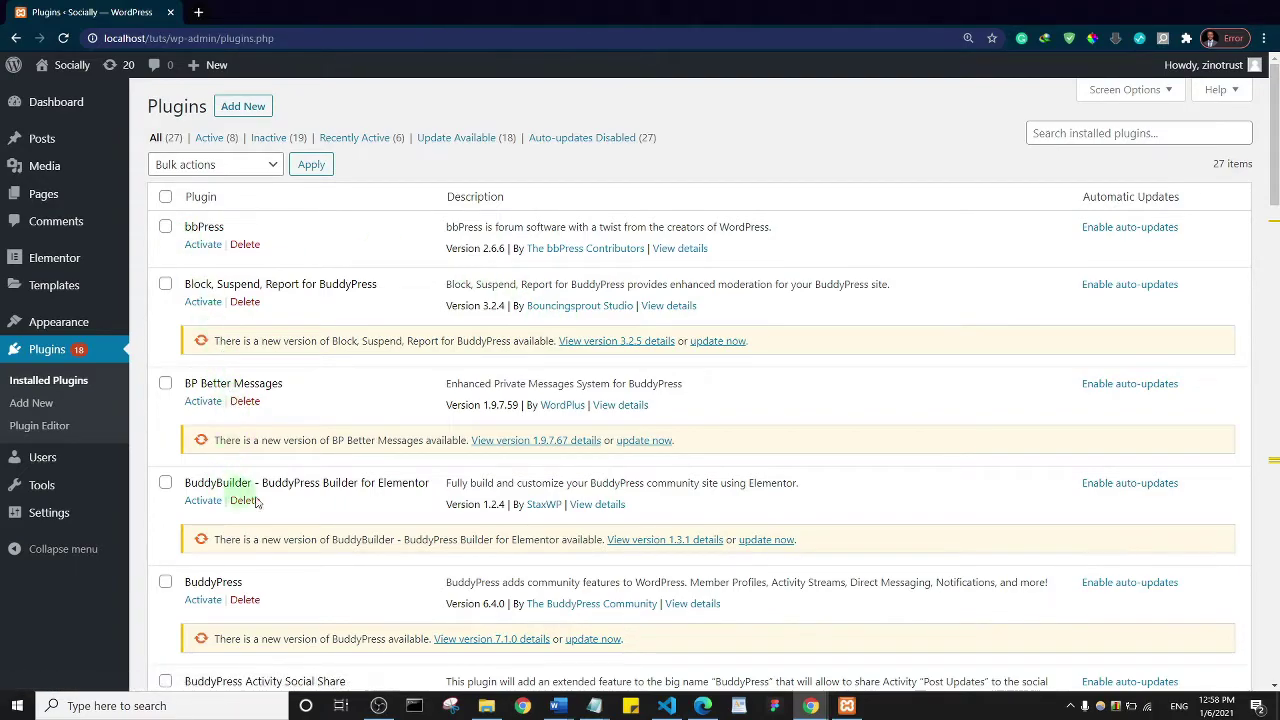
click(202, 501)
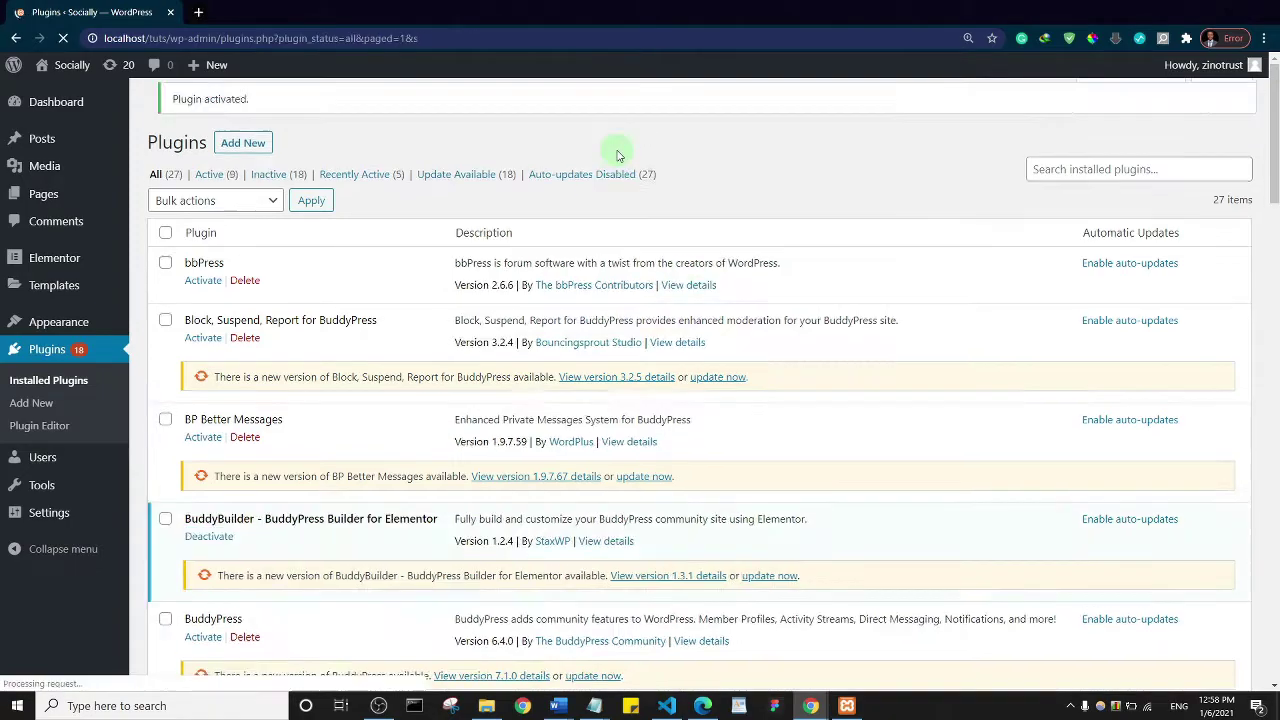
scroll(617, 155, down, 4)
scroll(585, 250, up, 5)
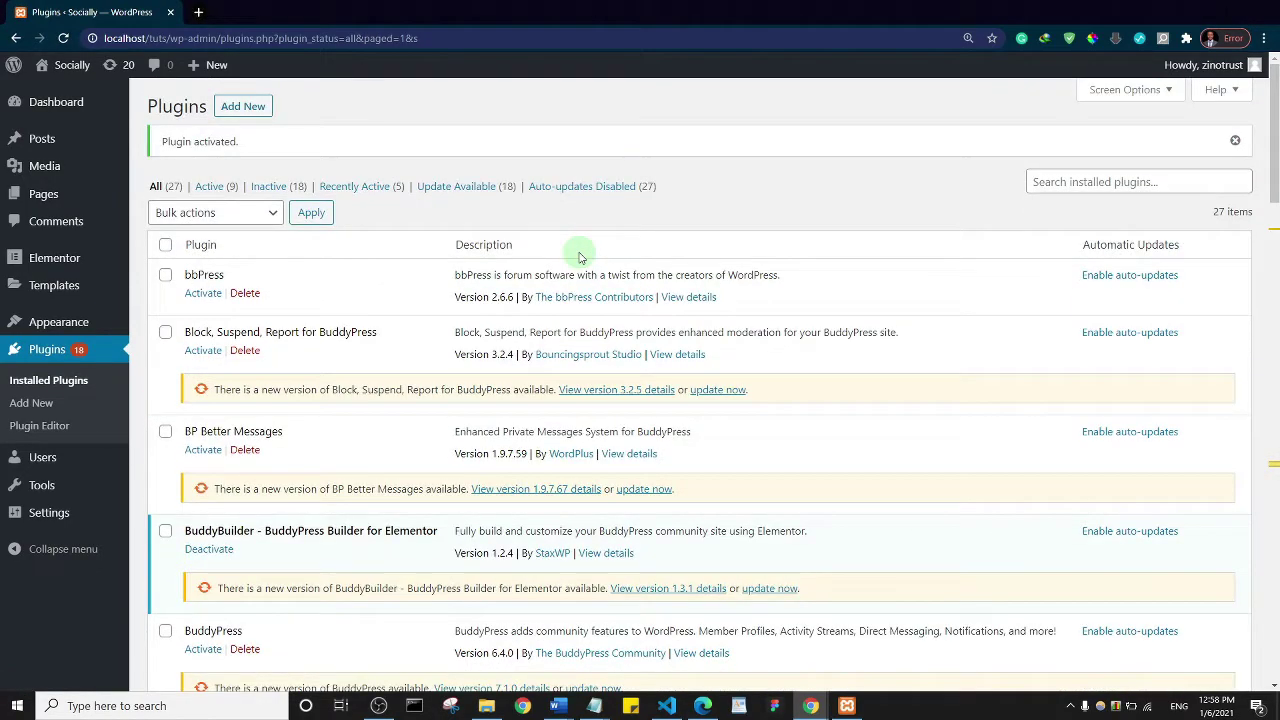
scroll(579, 258, down, 15)
scroll(579, 258, up, 15)
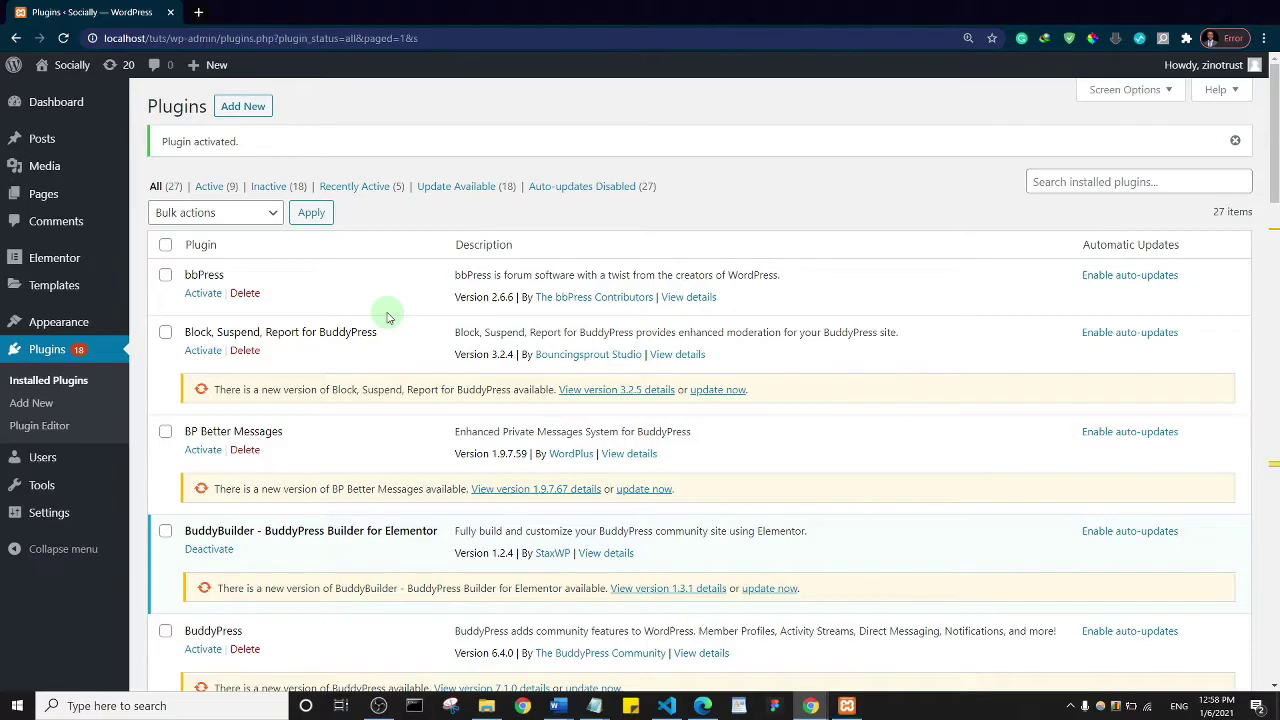
scroll(377, 317, down, 15)
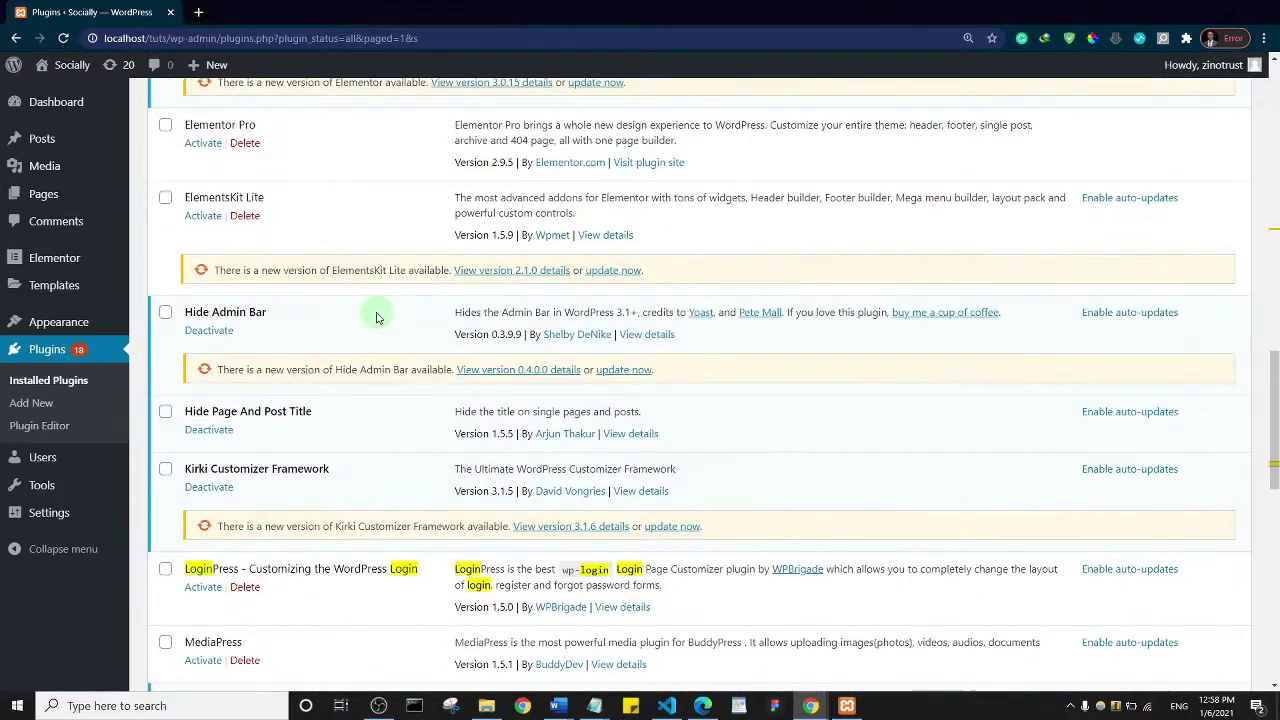
scroll(377, 317, down, 10)
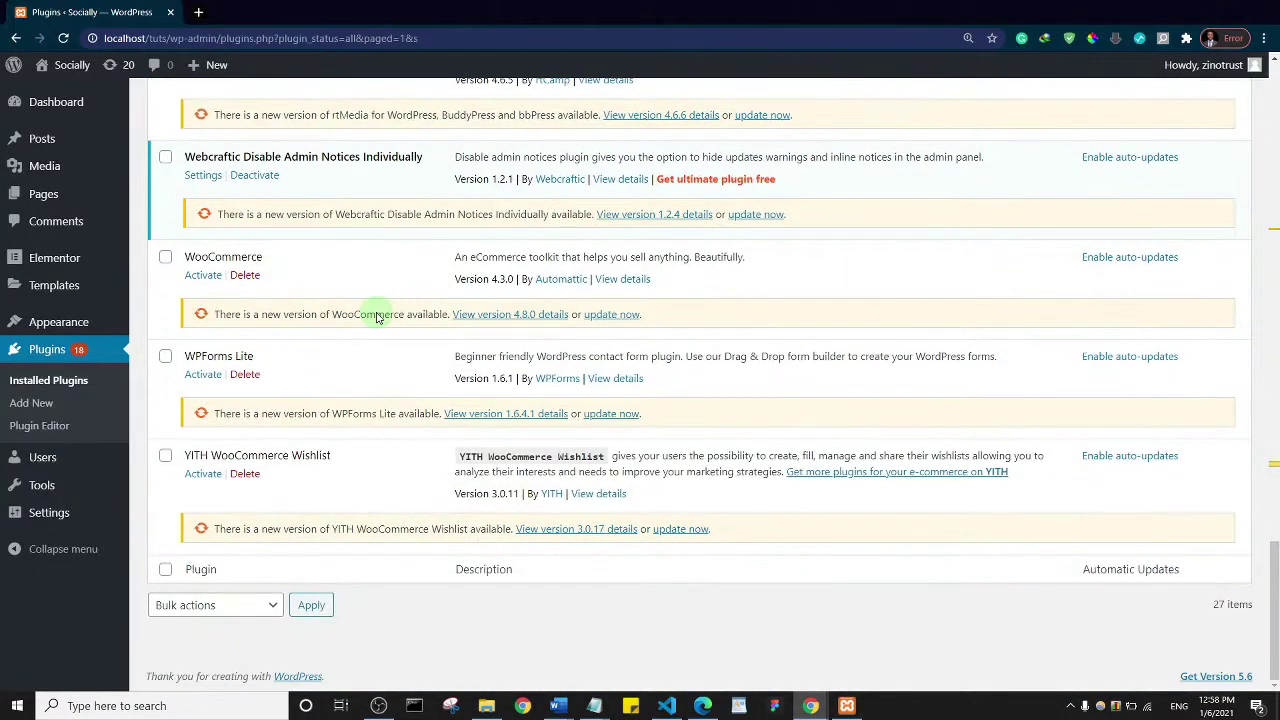
In Webcraftic Disable Admin Notices settings, set Hide admin notices to 'Only selected' and save
click(203, 178)
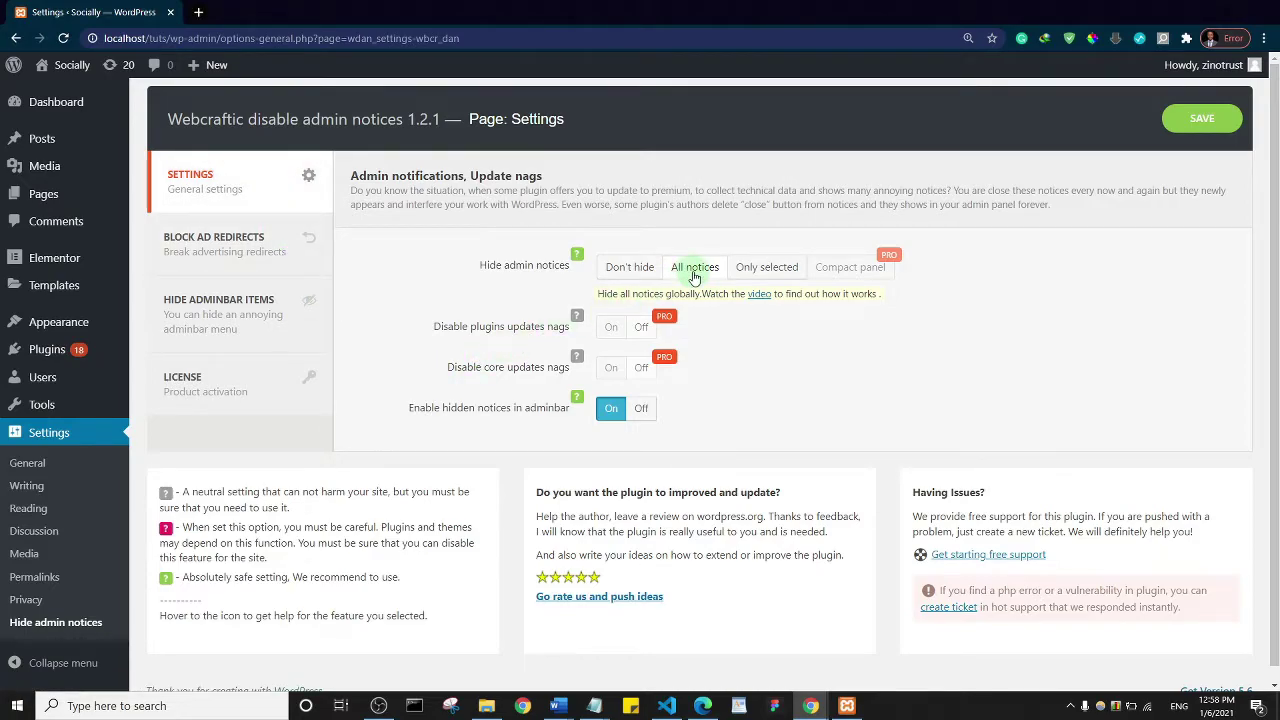
click(766, 268)
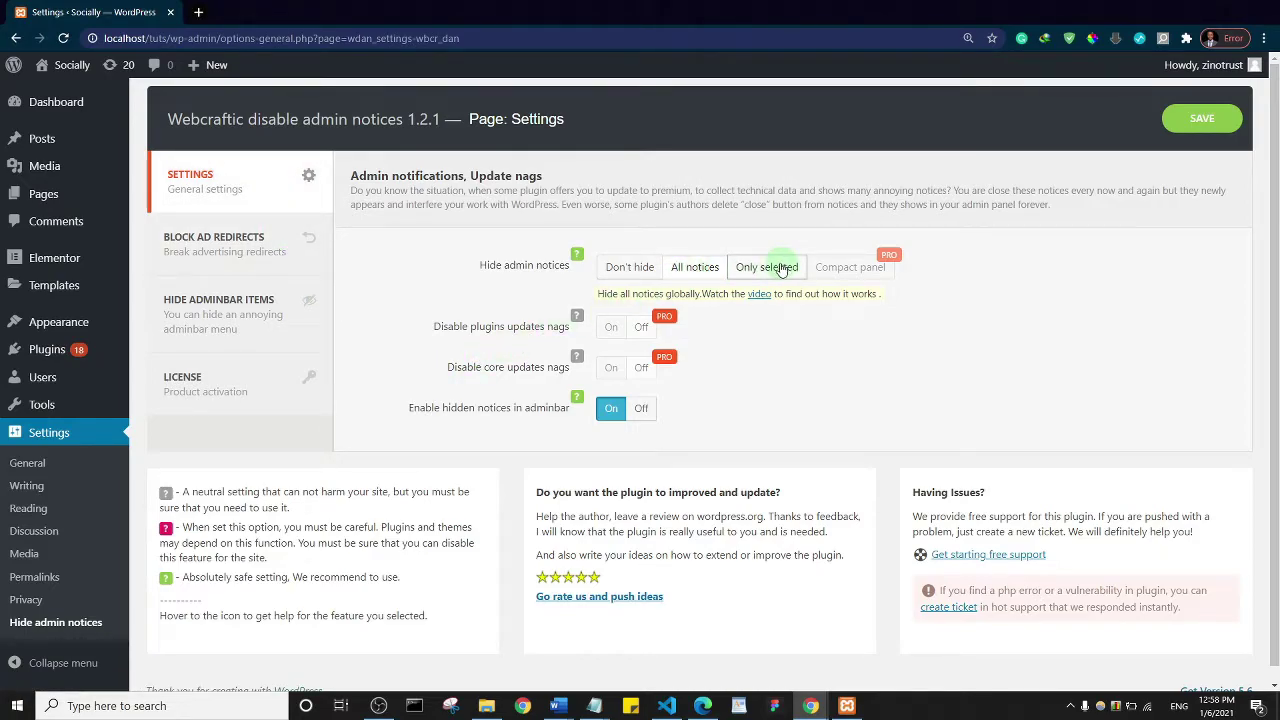
click(699, 269)
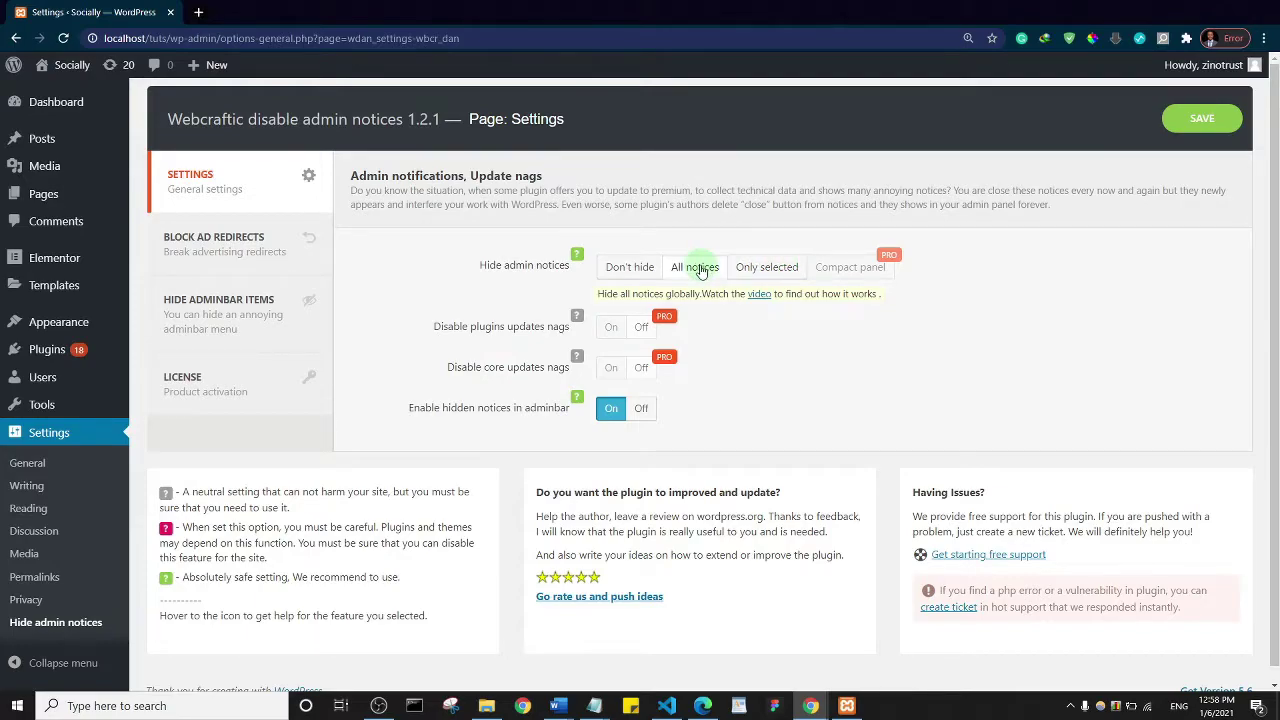
click(762, 268)
click(768, 268)
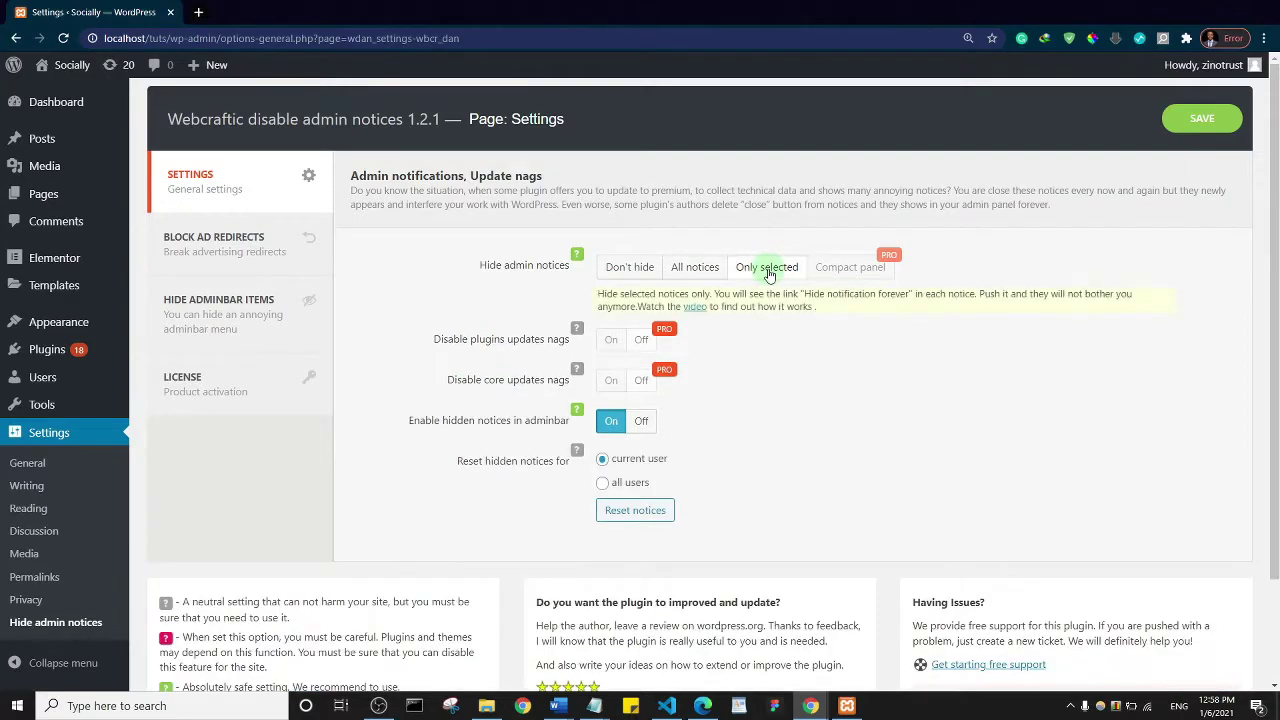
click(1202, 128)
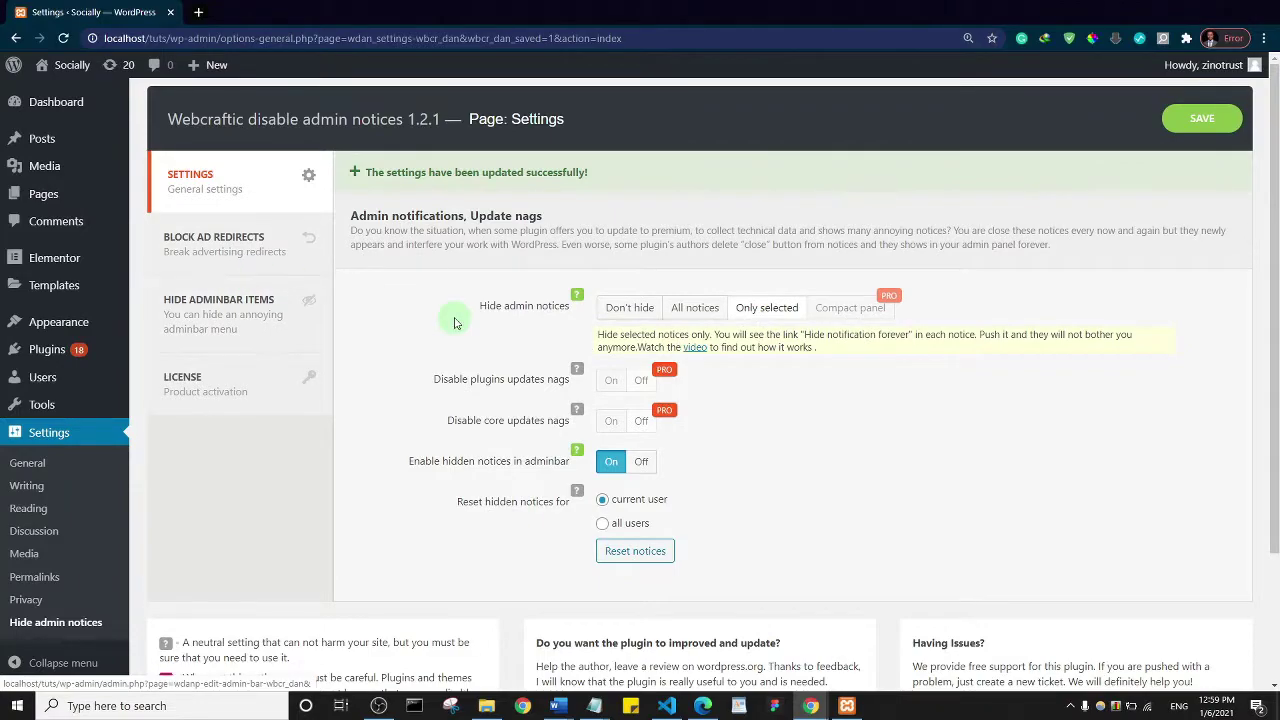
Hide forever the WordPress 5.6 update, BuddyBuilder, recommended-plugin and thank-you notices
click(44, 356)
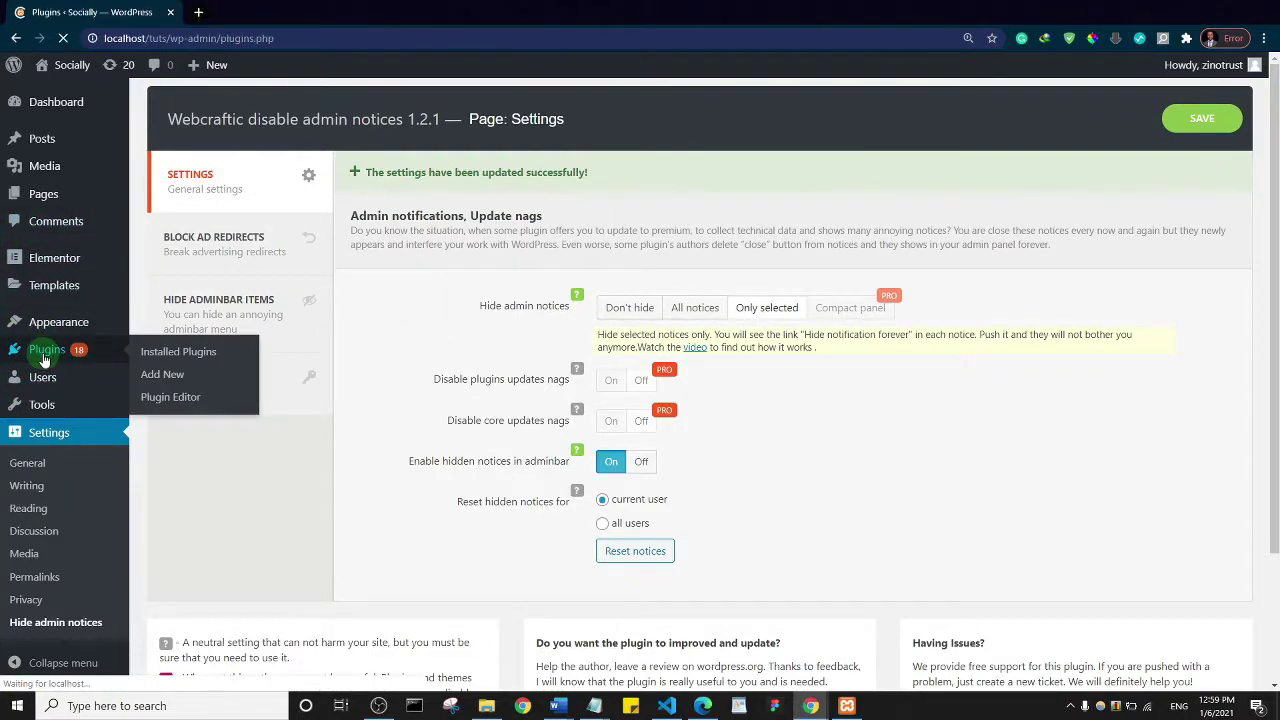
scroll(44, 356, down, 10)
scroll(740, 375, up, 15)
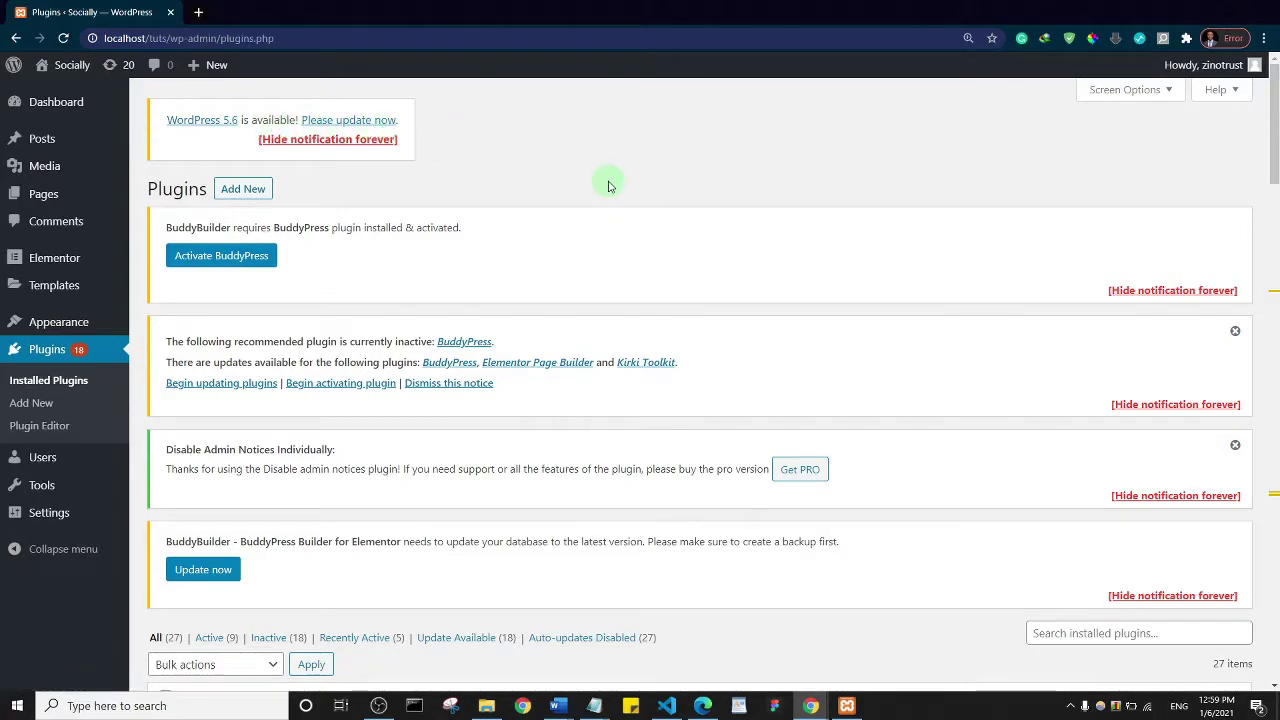
click(314, 142)
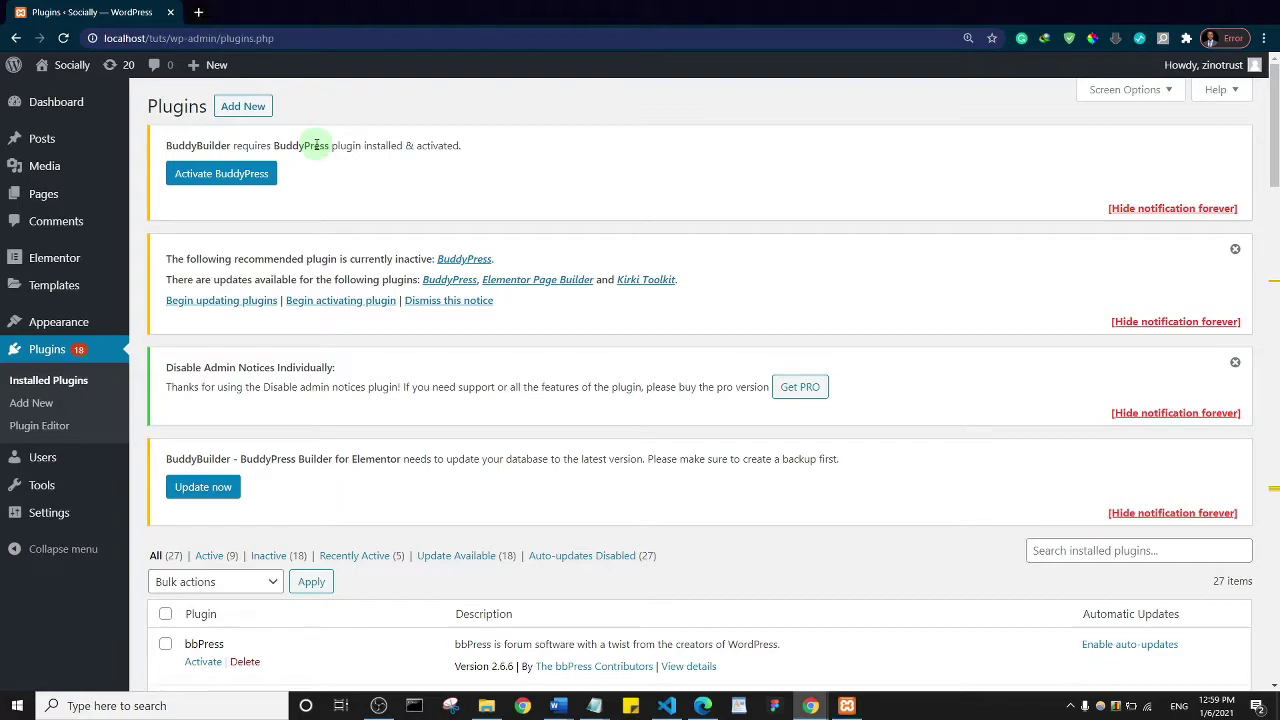
click(1158, 212)
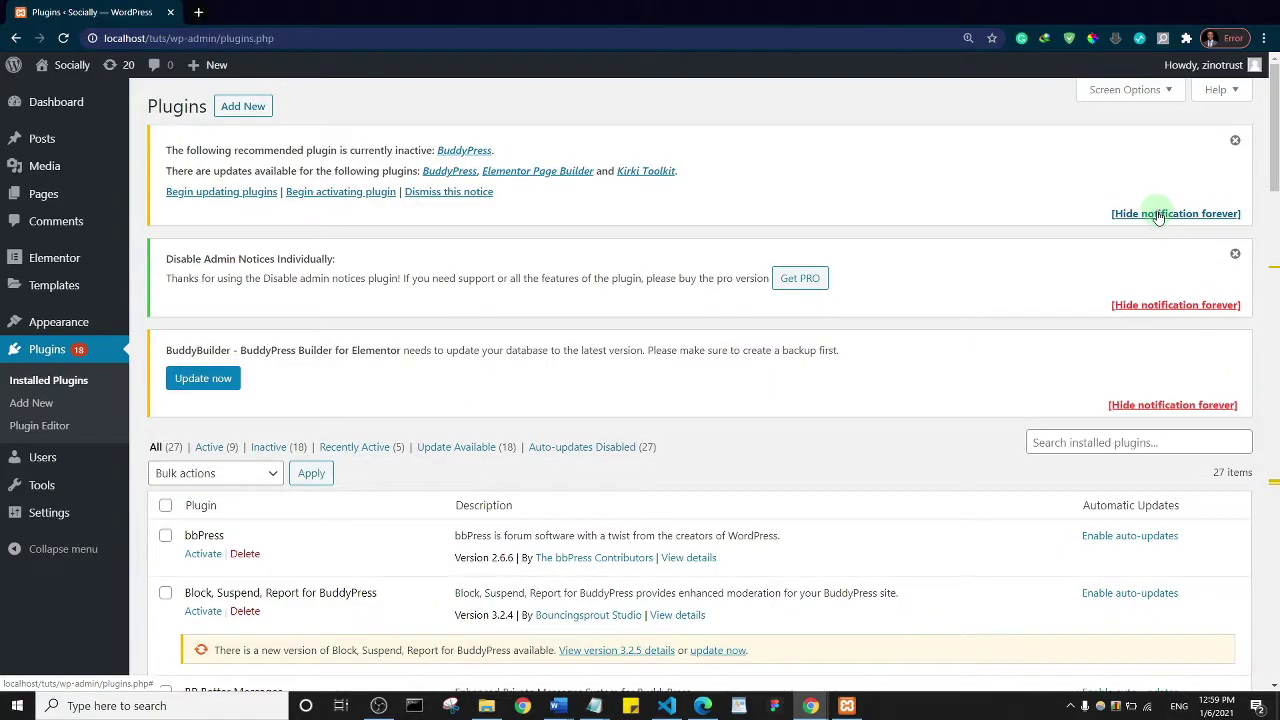
click(1158, 214)
click(1157, 196)
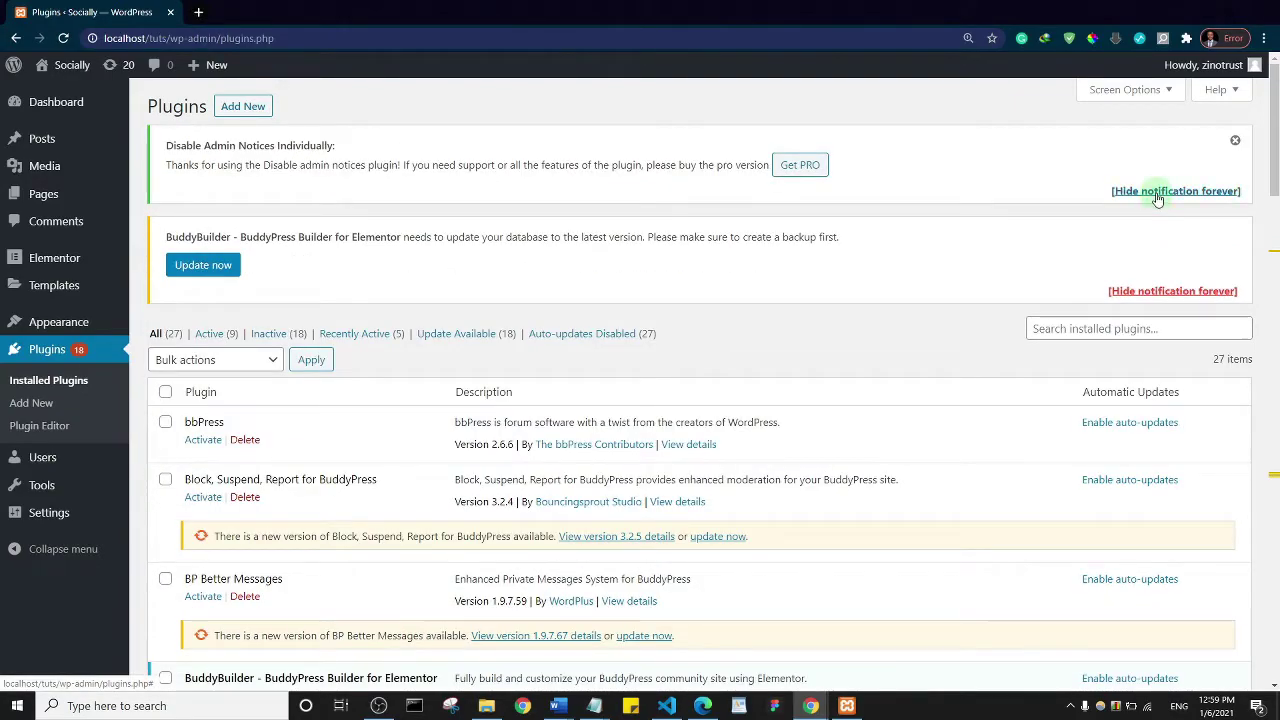
click(1158, 200)
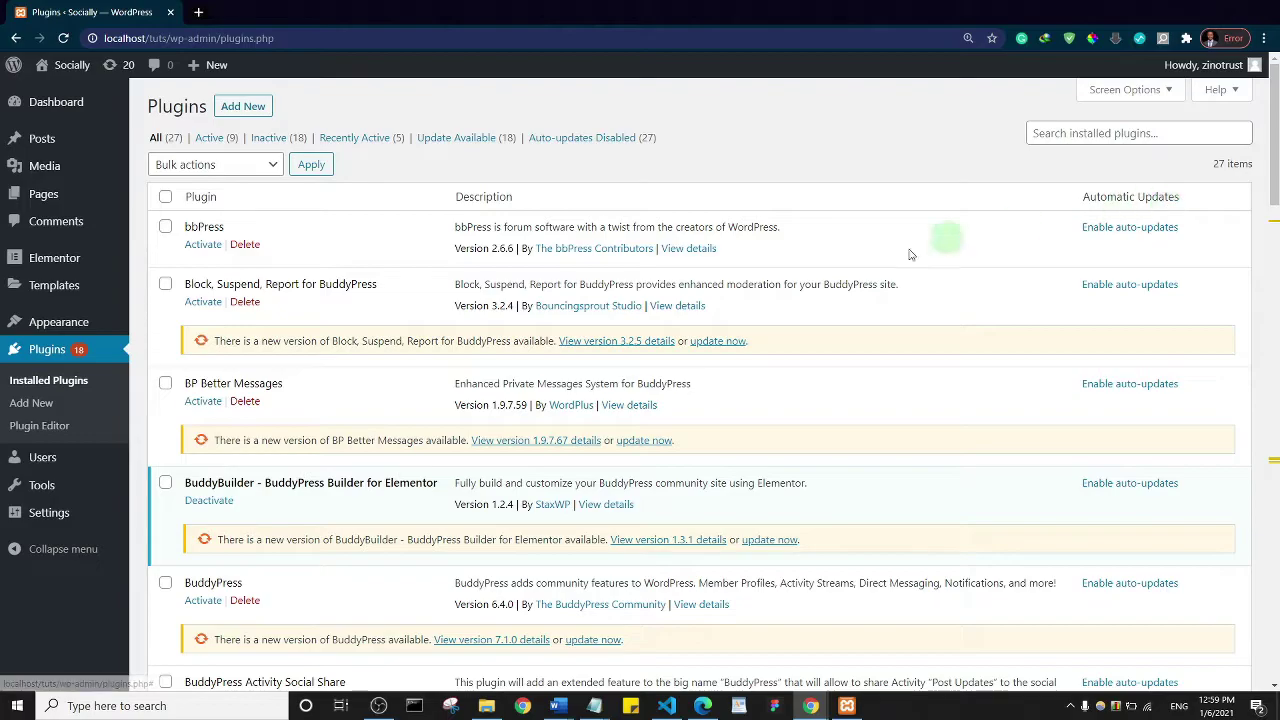